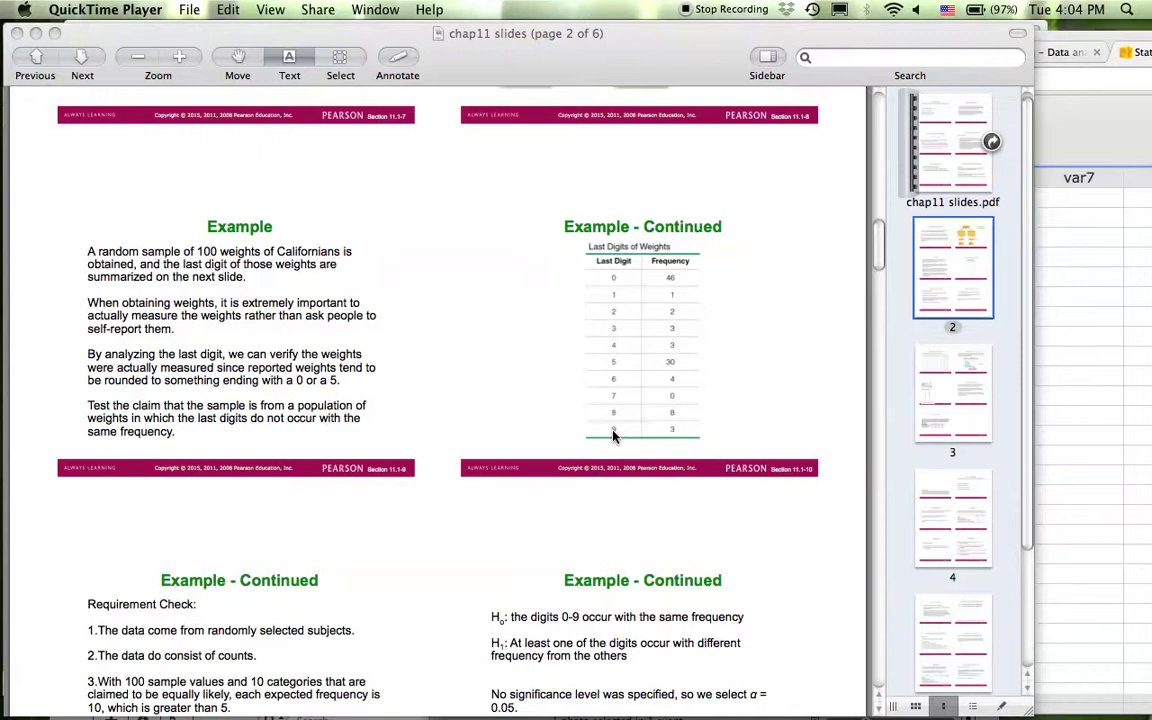
Step: Open the Stat > Goodness-of-fit submenu for the var1 last-digit weight counts
{"action": "left_click", "coordinate": [1100, 128]}
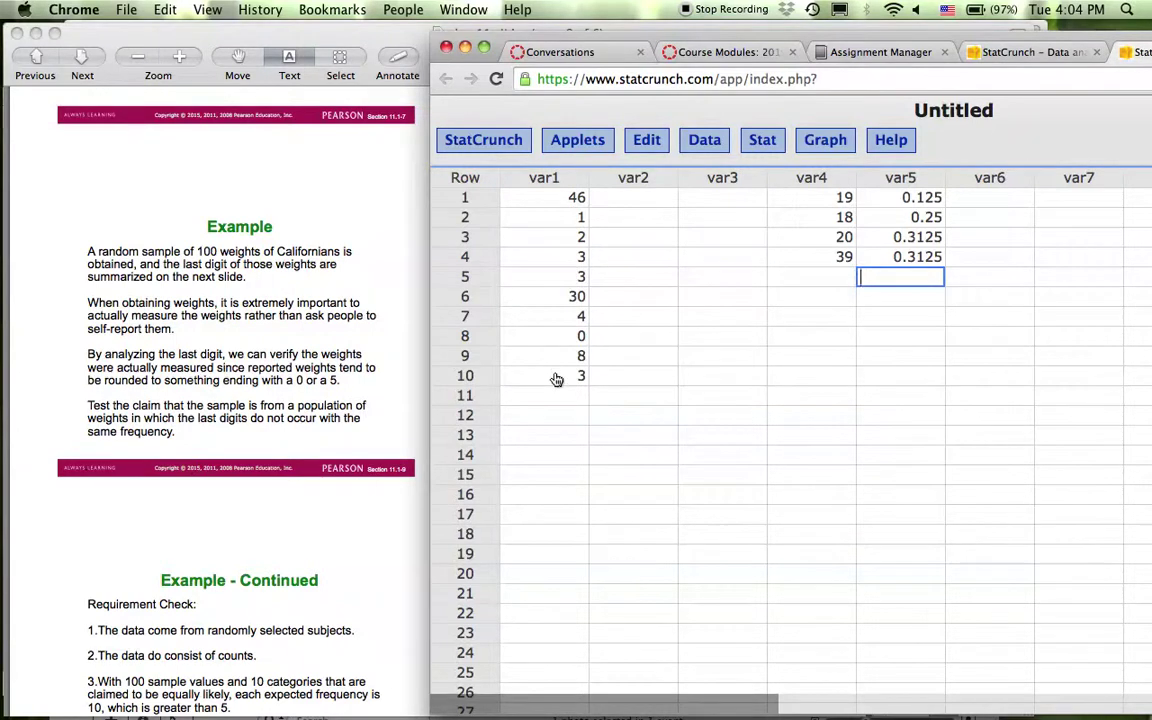
{"action": "left_click", "coordinate": [762, 142]}
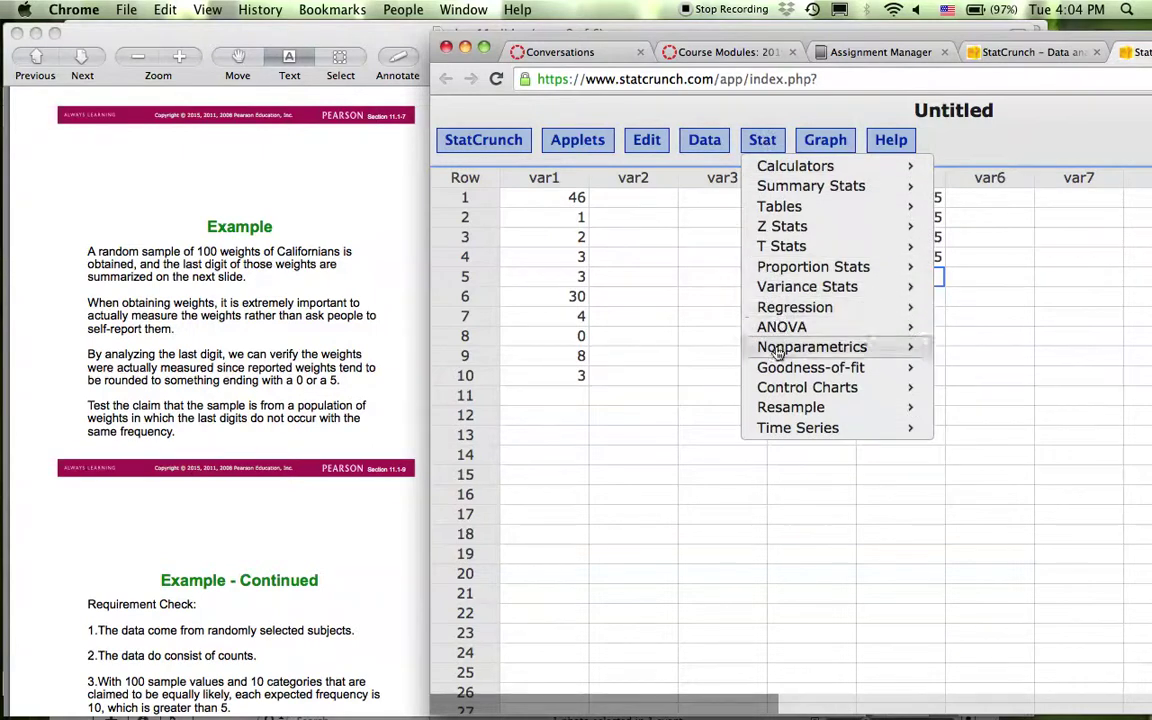
{"action": "mouse_move", "coordinate": [790, 368]}
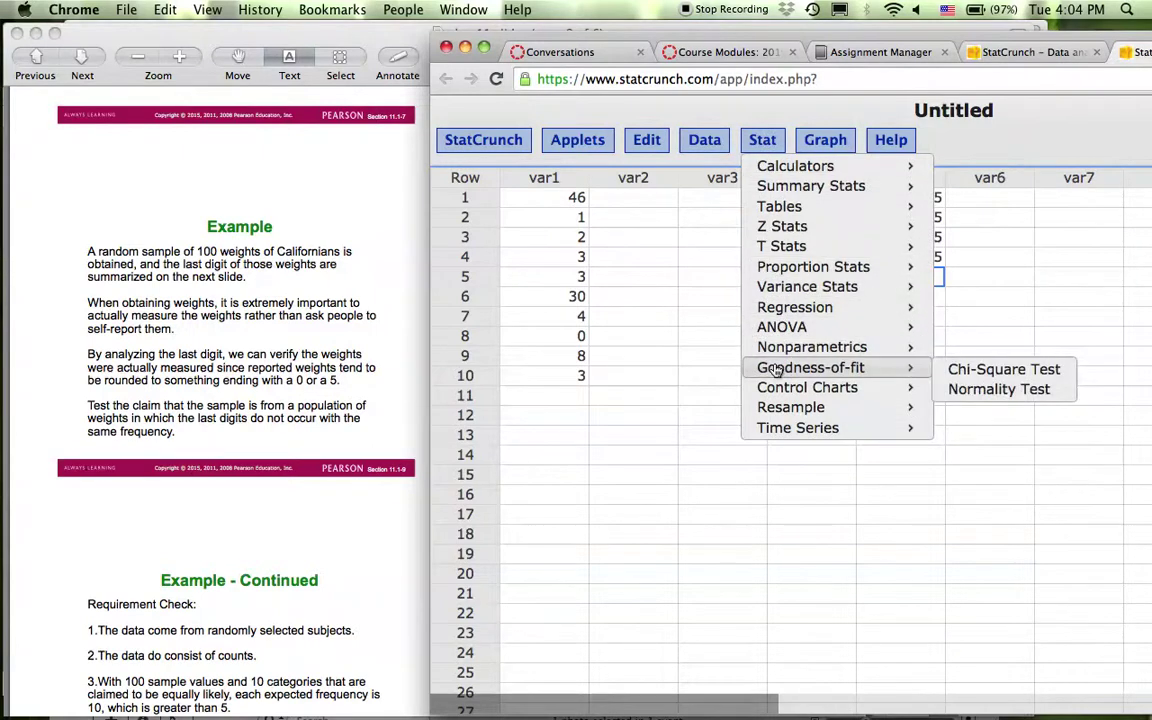
Step: Compute a Chi-Square test with var1 as observed counts and all cells in equal proportion
{"action": "left_click", "coordinate": [985, 371]}
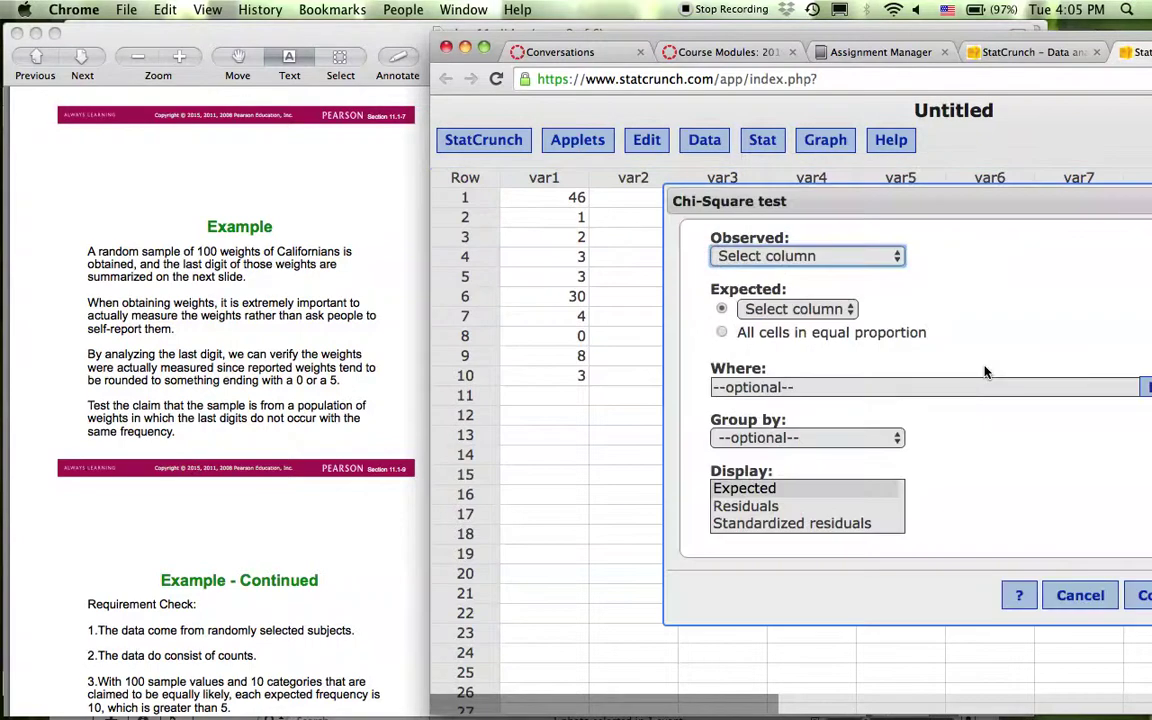
{"action": "left_click", "coordinate": [865, 259]}
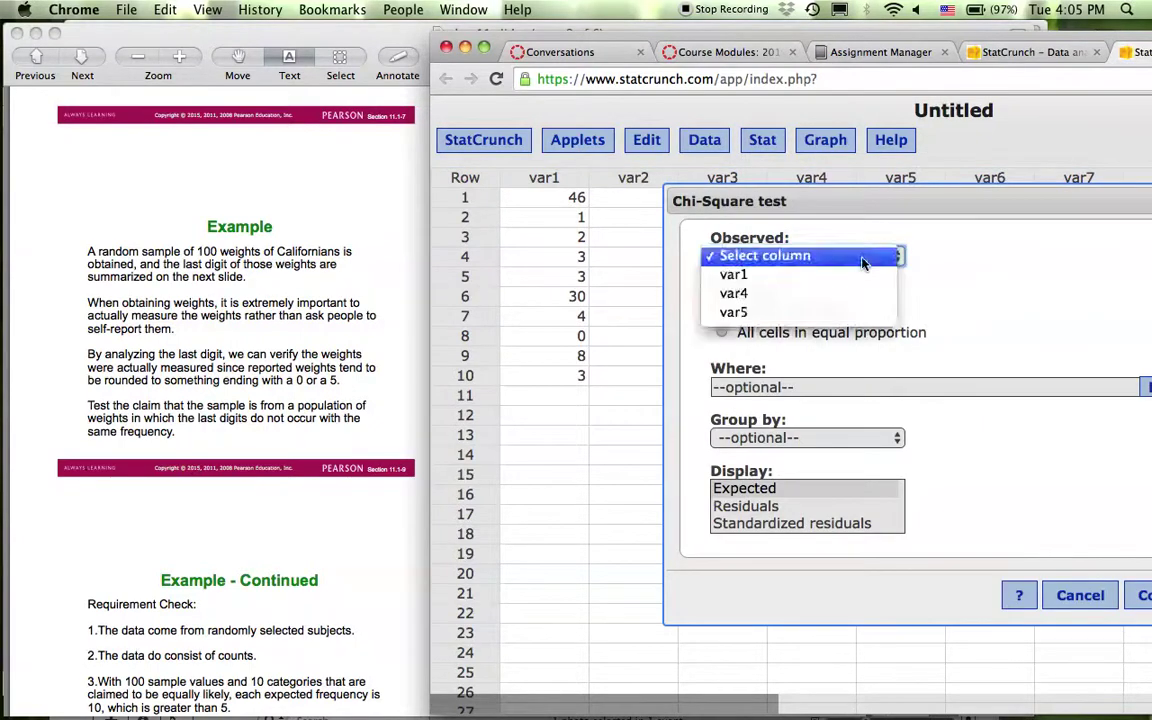
{"action": "left_click", "coordinate": [787, 277]}
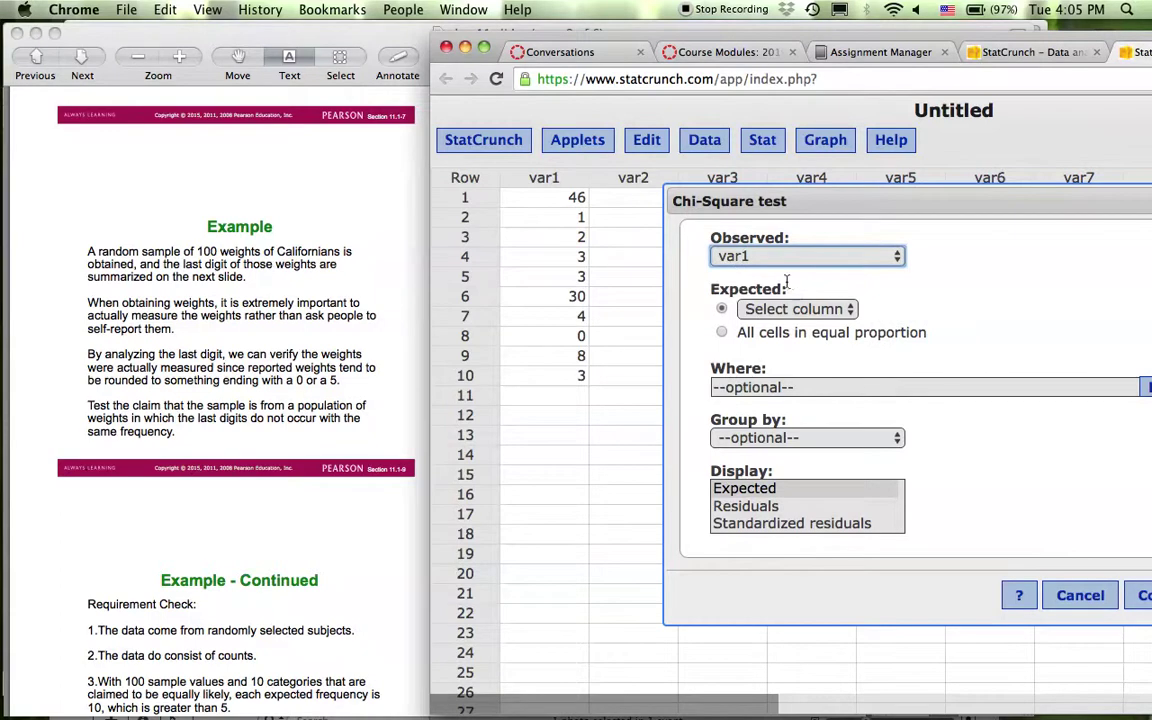
{"action": "left_click", "coordinate": [722, 333]}
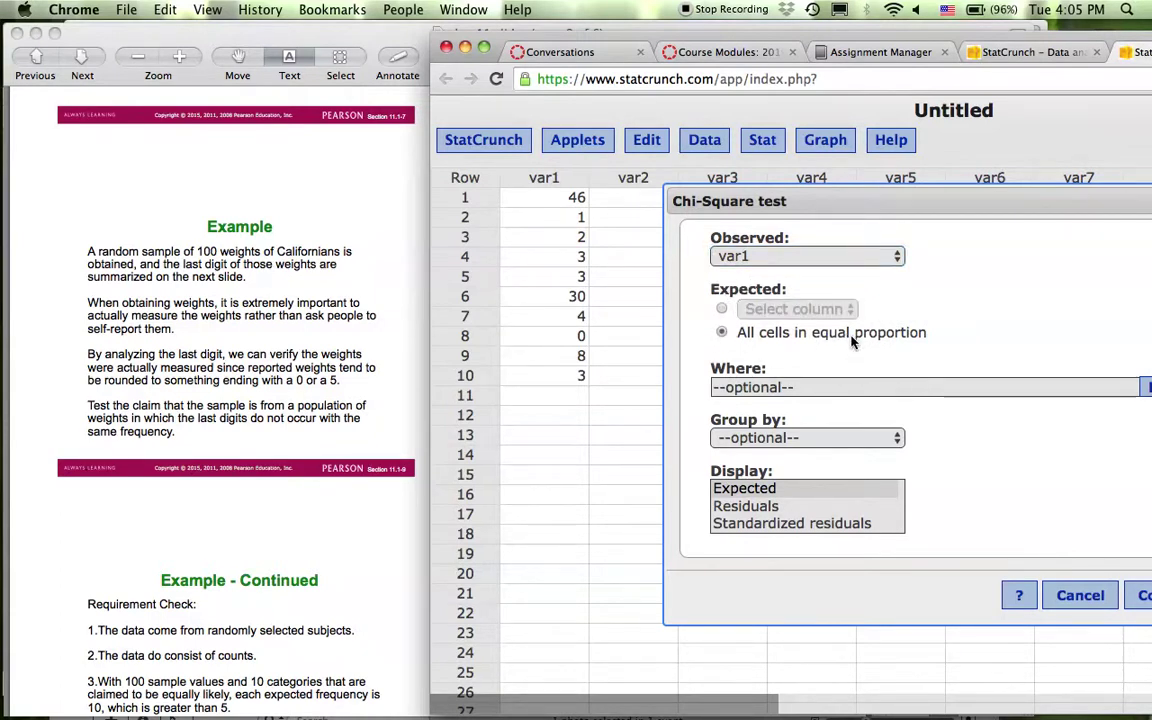
{"action": "left_click_drag", "start_coordinate": [897, 172], "coordinate": [858, 170]}
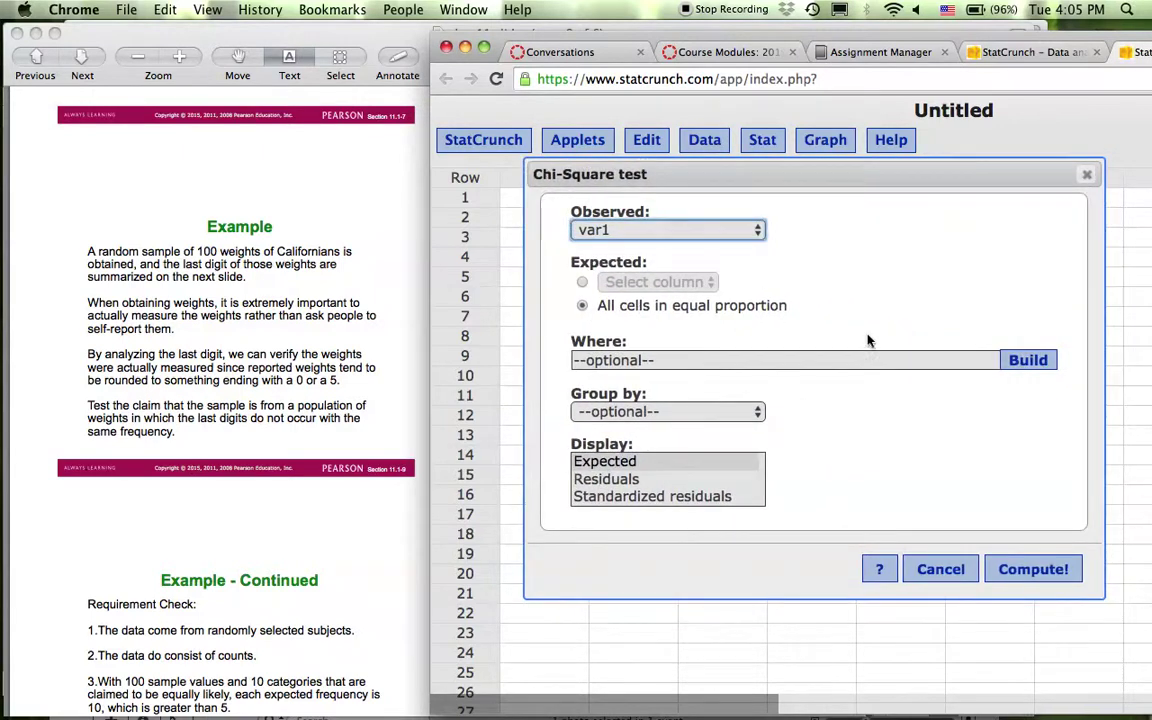
{"action": "left_click", "coordinate": [1035, 569]}
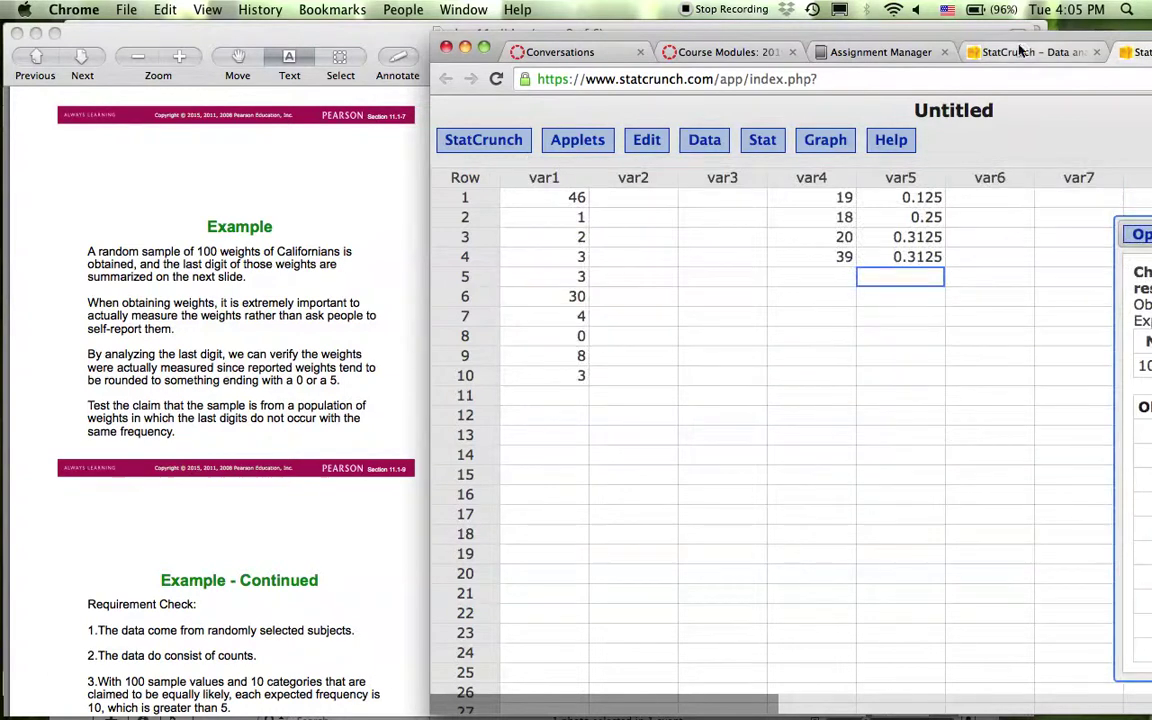
Step: Center the results window and highlight chi-square 212.8 and P-value <0.0001
{"action": "left_click_drag", "start_coordinate": [1020, 52], "coordinate": [702, 46]}
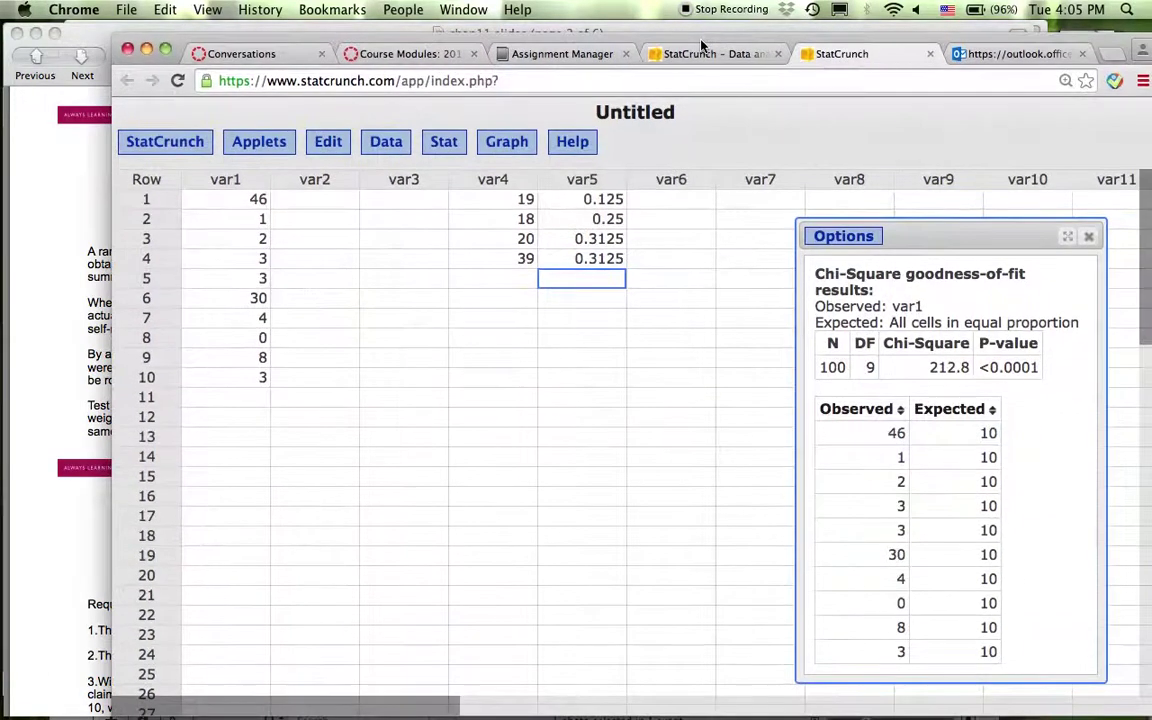
{"action": "left_click_drag", "start_coordinate": [944, 239], "coordinate": [695, 222]}
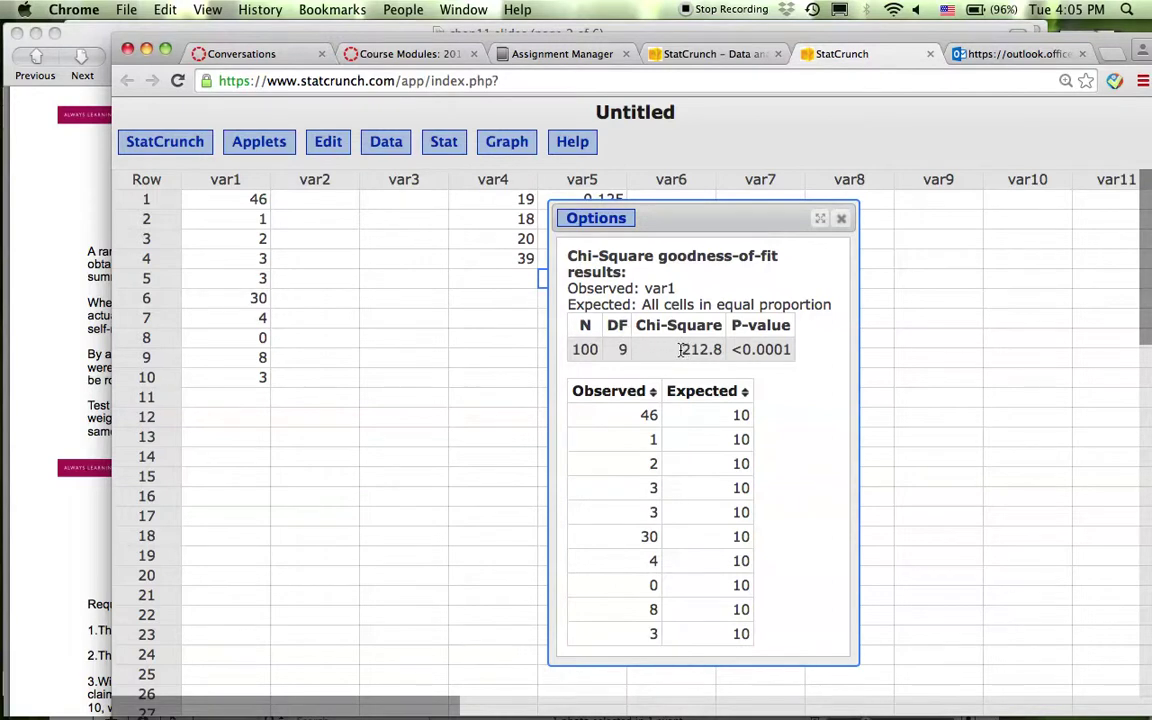
{"action": "left_click_drag", "start_coordinate": [680, 349], "coordinate": [725, 349]}
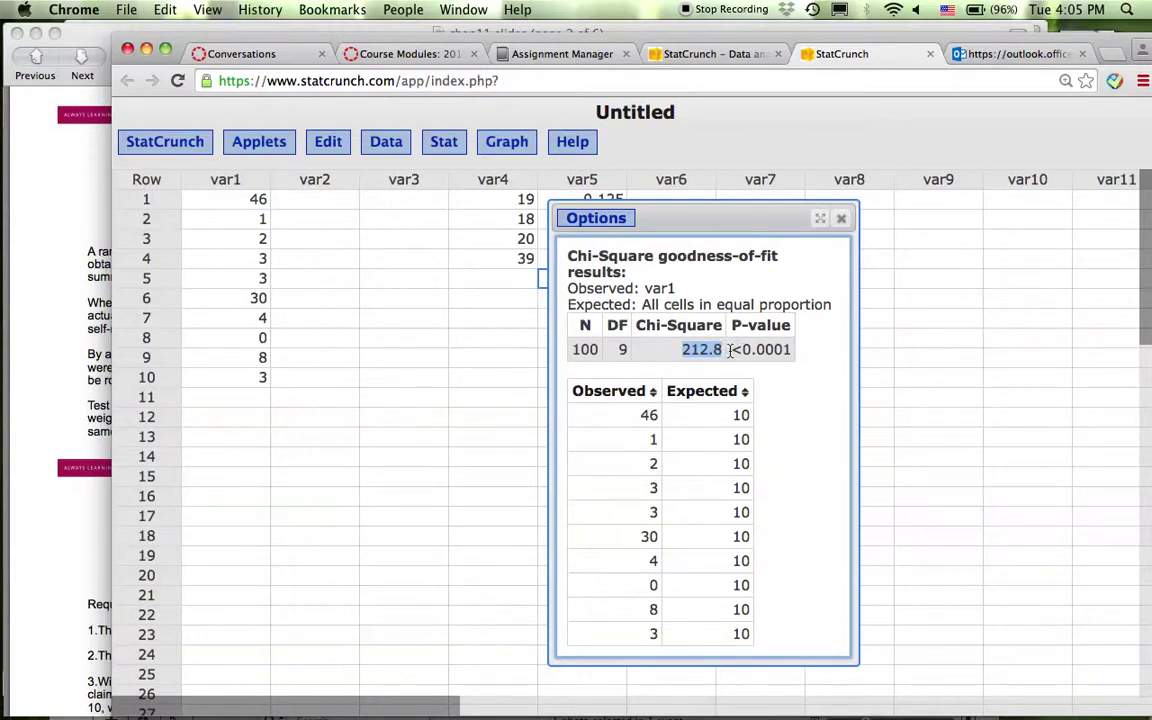
{"action": "left_click_drag", "start_coordinate": [731, 349], "coordinate": [790, 350]}
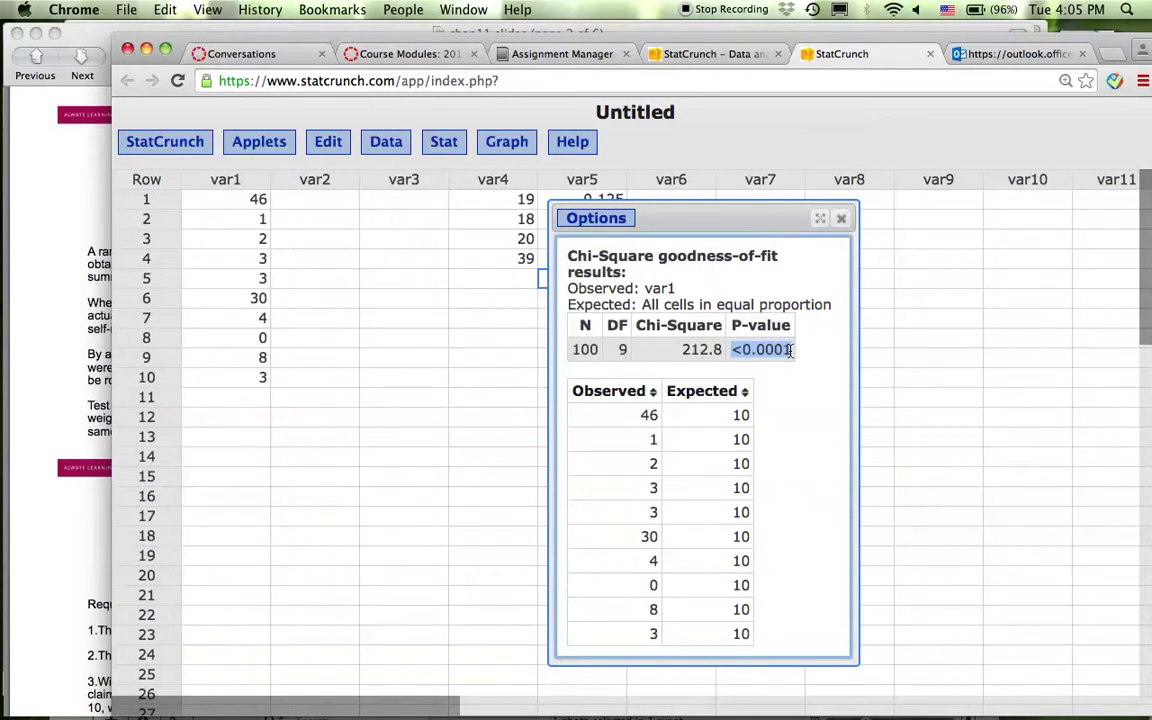
{"action": "left_click", "coordinate": [790, 350]}
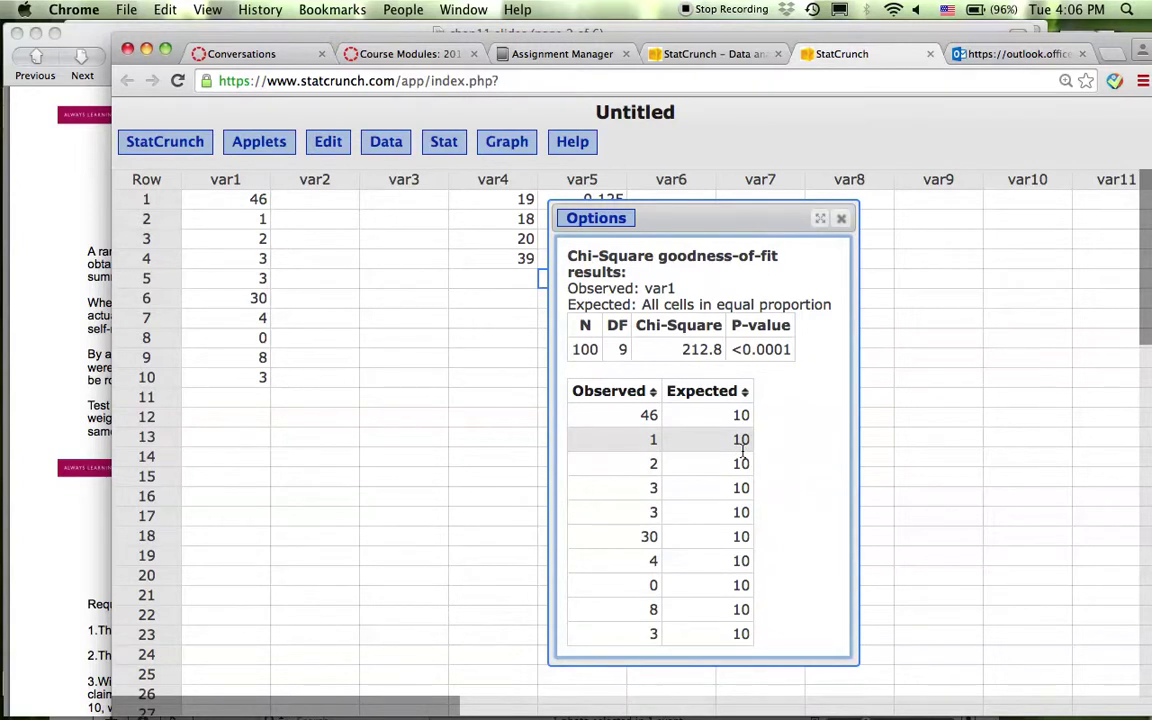
Step: Scroll the chap11 slides in Preview to the baseball championship example with expected proportions
{"action": "left_click", "coordinate": [69, 349]}
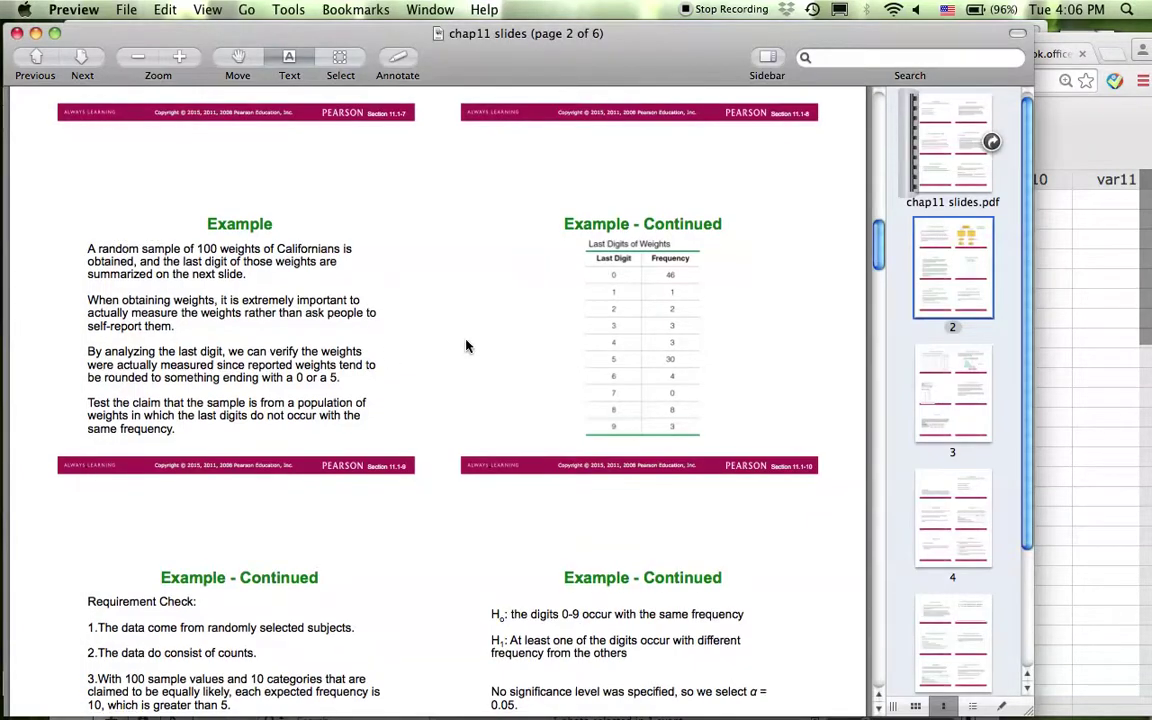
{"action": "scroll", "coordinate": [466, 345], "scroll_direction": "down", "scroll_amount": 10}
{"action": "scroll", "coordinate": [466, 345], "scroll_direction": "down", "scroll_amount": 9}
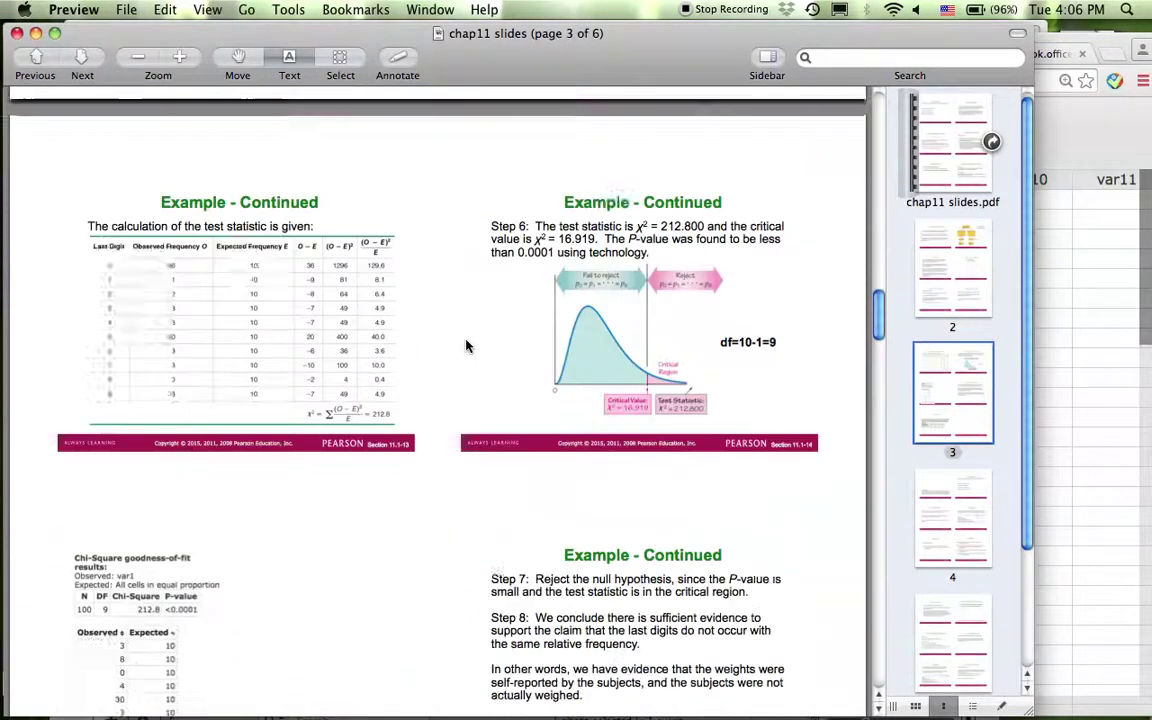
{"action": "scroll", "coordinate": [466, 345], "scroll_direction": "down", "scroll_amount": 5}
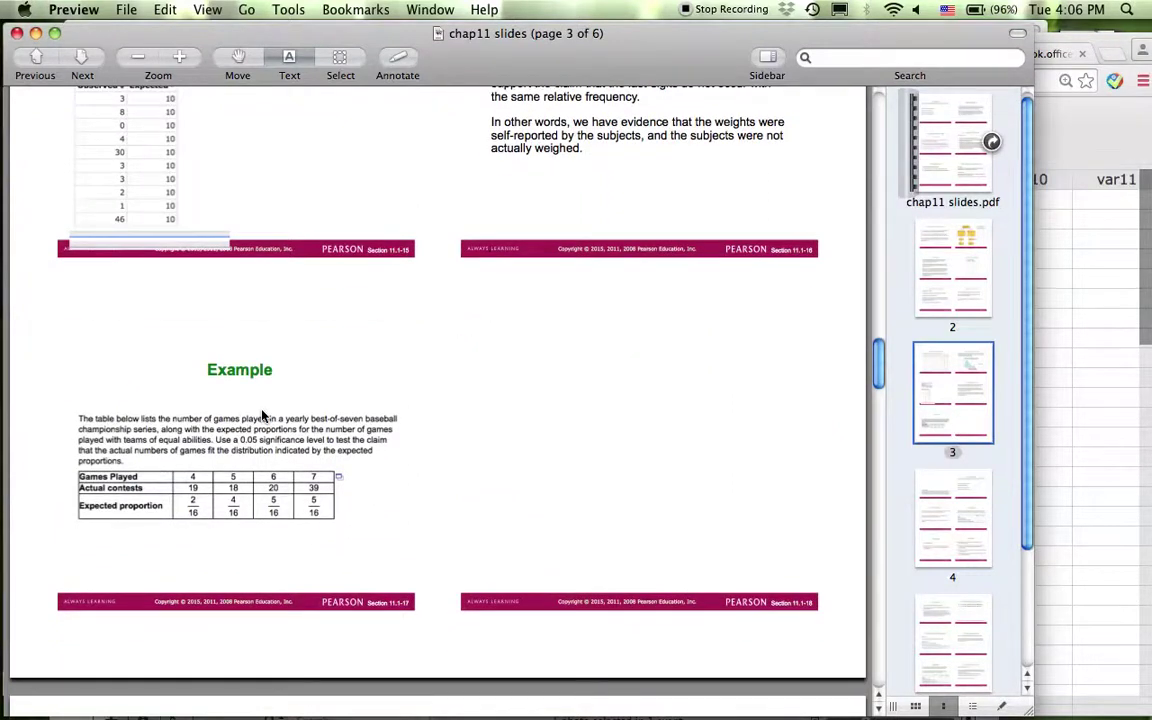
{"action": "scroll", "coordinate": [263, 415], "scroll_direction": "up", "scroll_amount": 1}
{"action": "scroll", "coordinate": [263, 415], "scroll_direction": "up", "scroll_amount": 3}
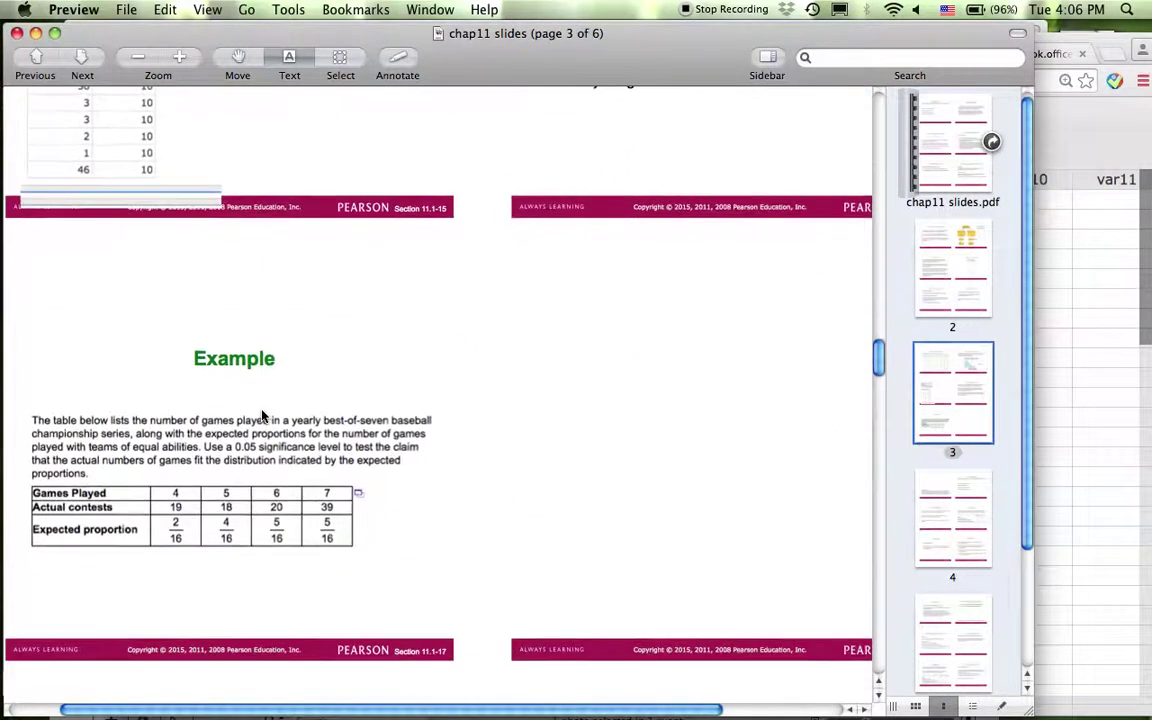
{"action": "scroll", "coordinate": [172, 448], "scroll_direction": "left", "scroll_amount": 2}
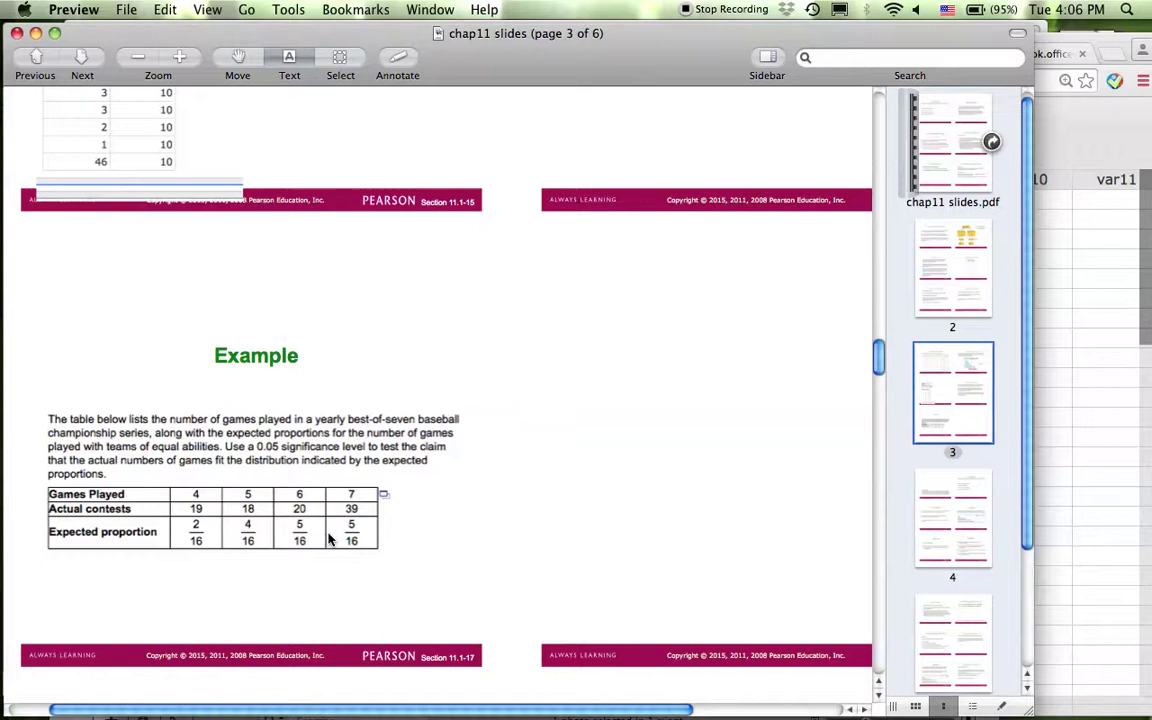
Step: Back in StatCrunch, close the last-digit results and open Stat > Goodness-of-fit
{"action": "left_click", "coordinate": [1050, 362]}
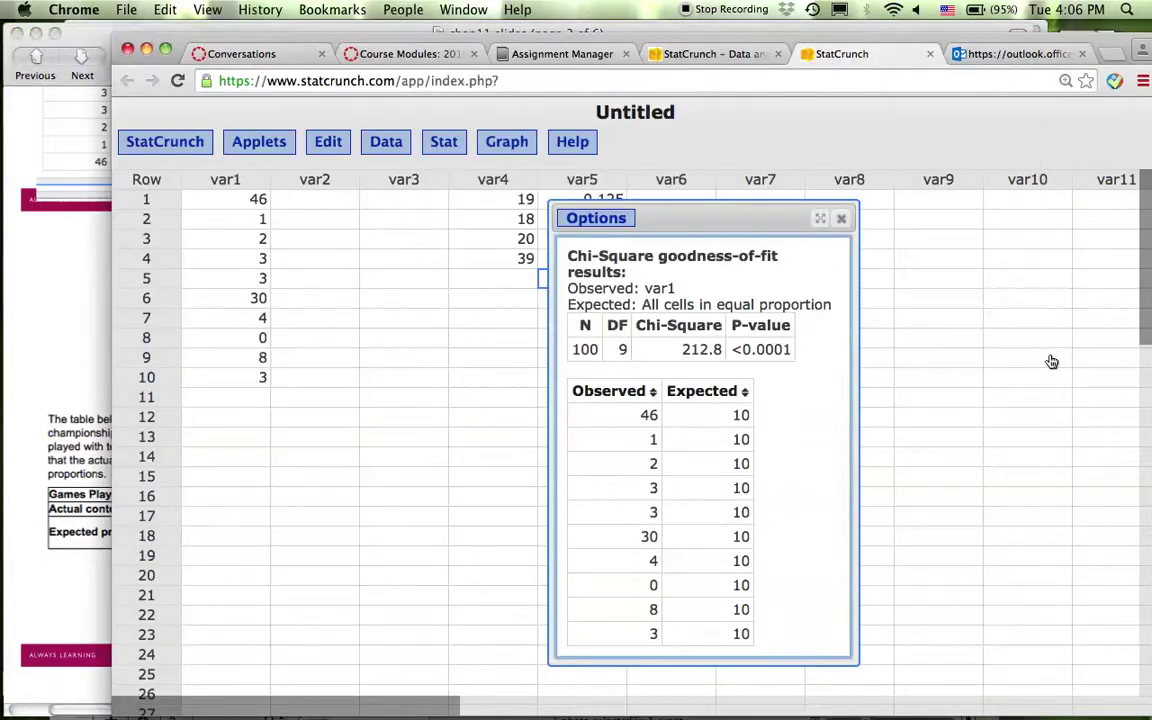
{"action": "left_click", "coordinate": [843, 220]}
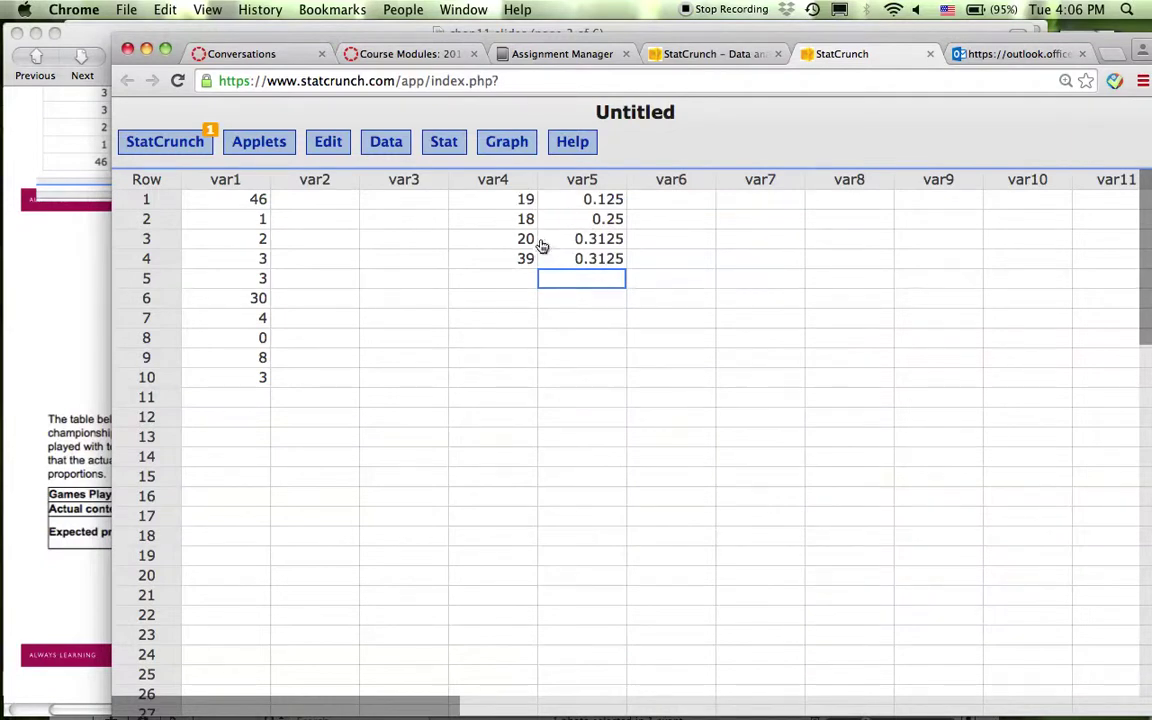
{"action": "left_click", "coordinate": [455, 141]}
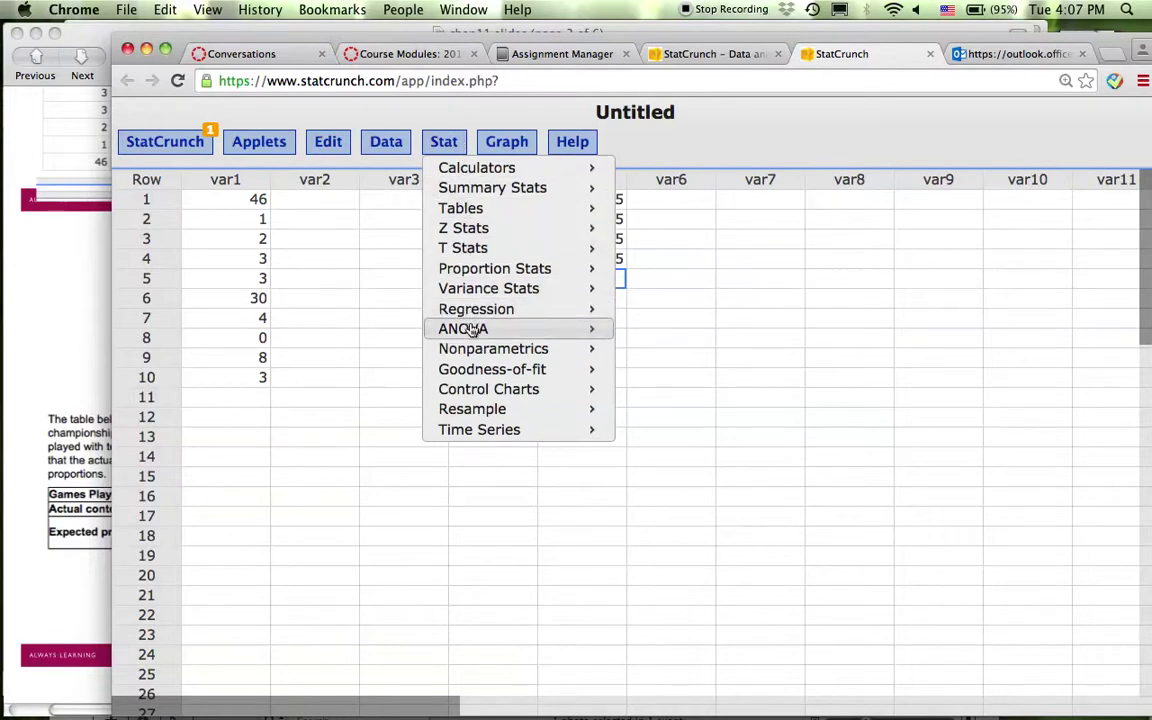
{"action": "mouse_move", "coordinate": [472, 373]}
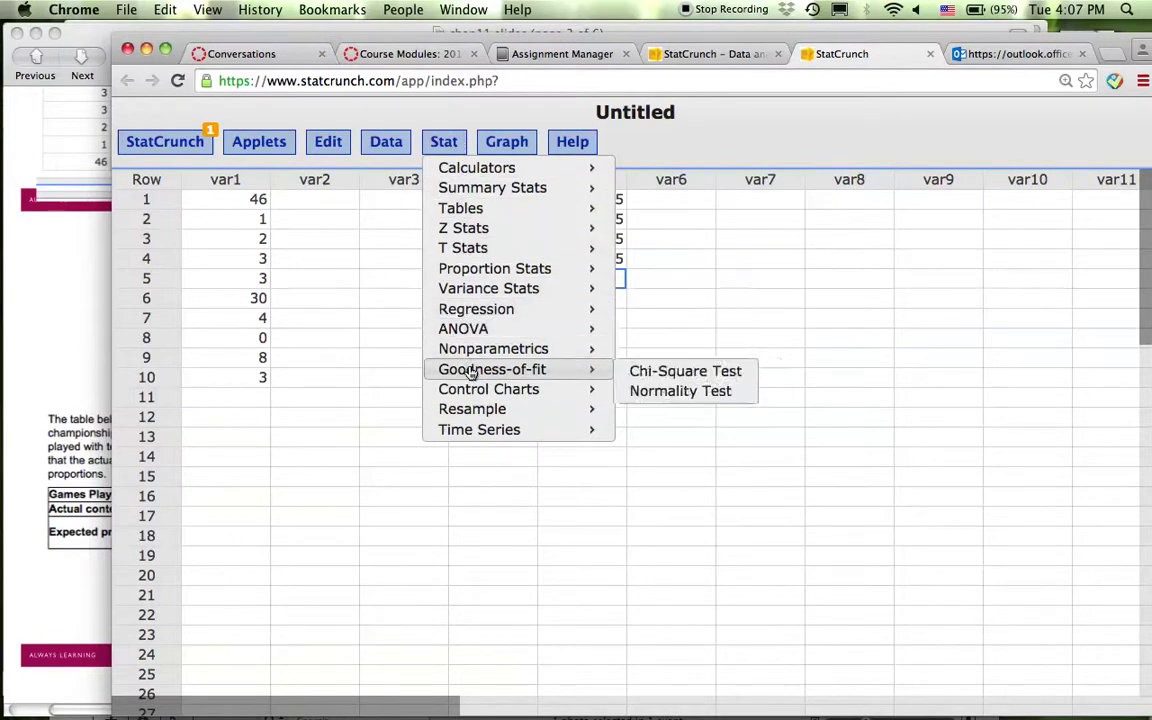
Step: Choose Chi-Square Test with var4 as observed counts and var5 as expected proportions
{"action": "left_click", "coordinate": [653, 373]}
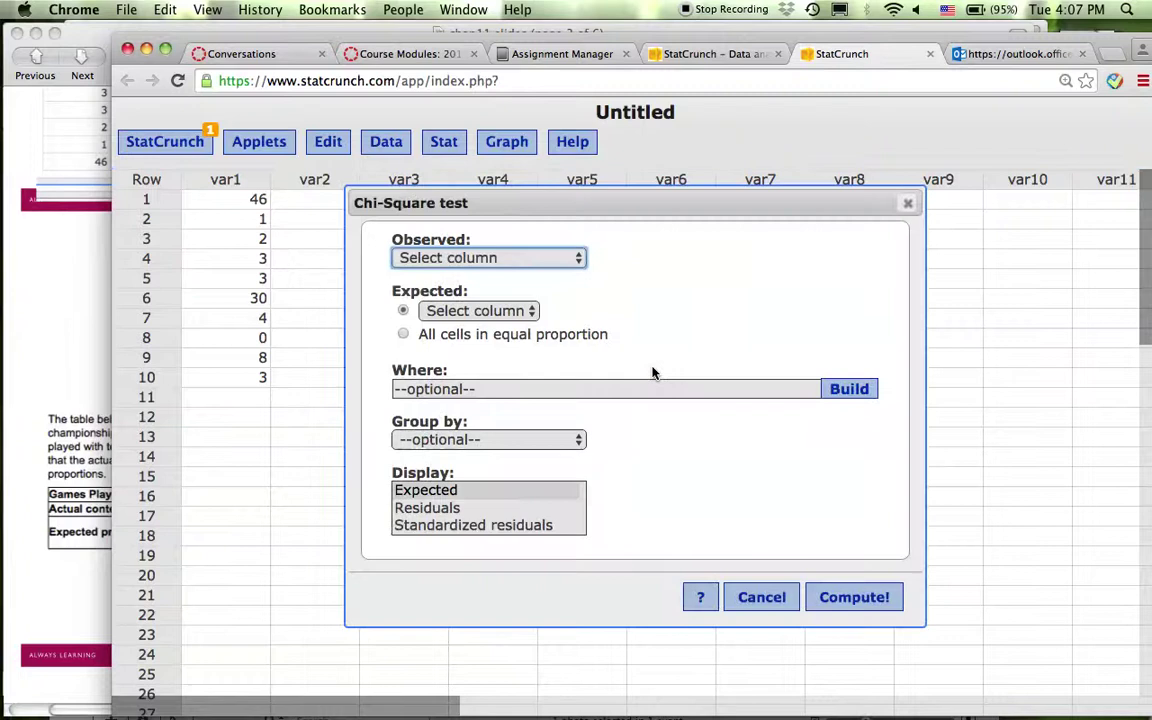
{"action": "left_click", "coordinate": [577, 259]}
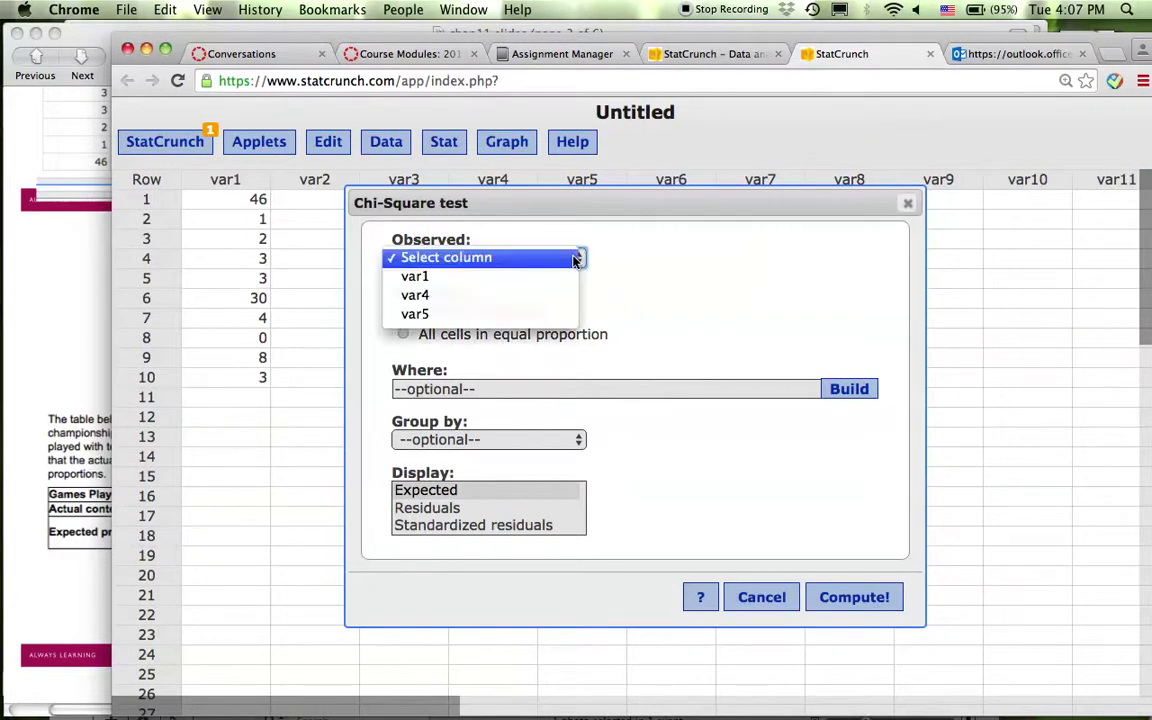
{"action": "left_click", "coordinate": [486, 296]}
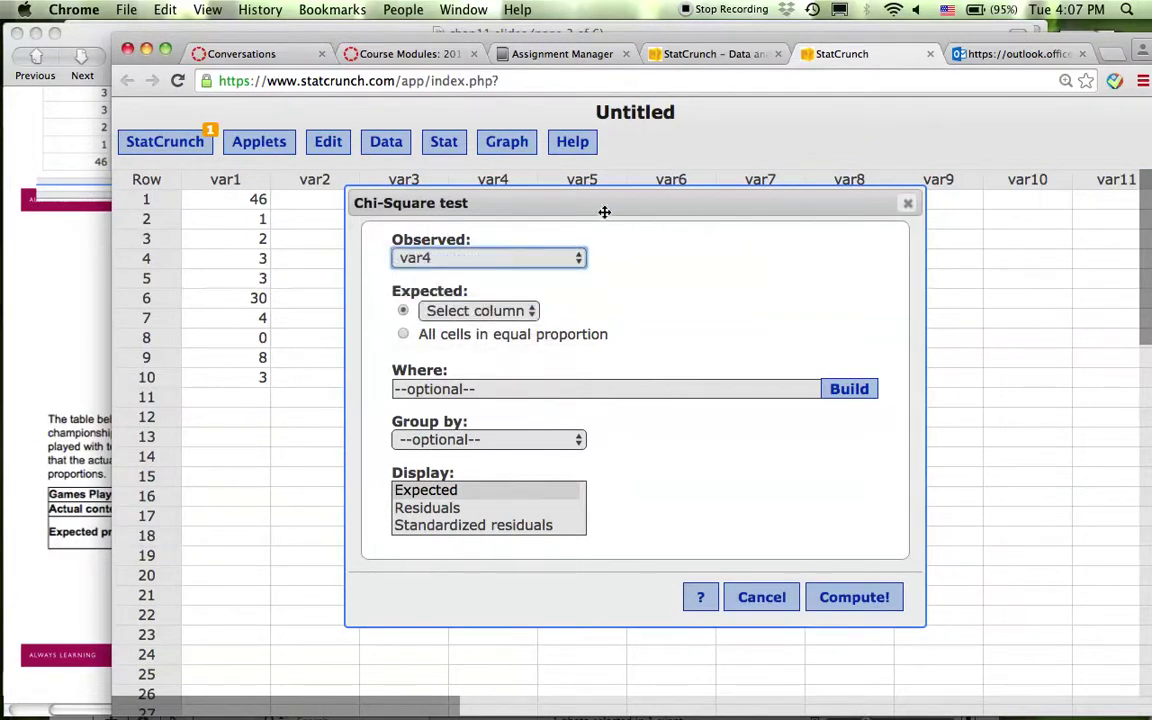
{"action": "left_click_drag", "start_coordinate": [607, 206], "coordinate": [585, 293]}
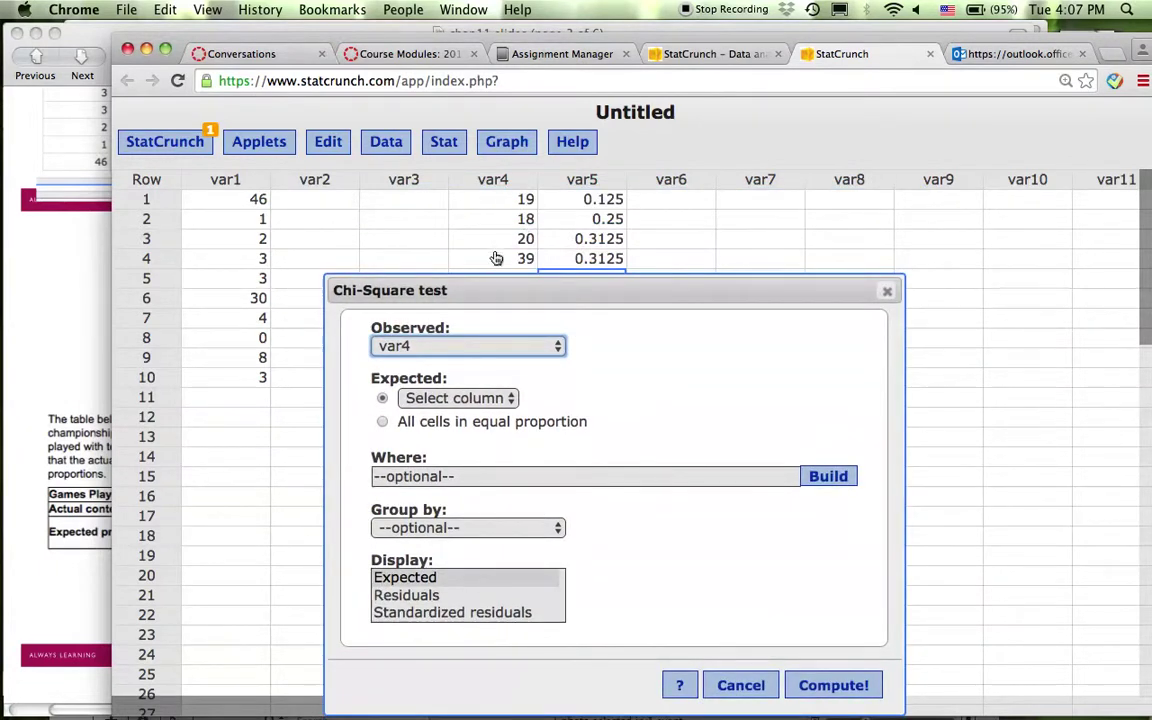
{"action": "left_click", "coordinate": [477, 399]}
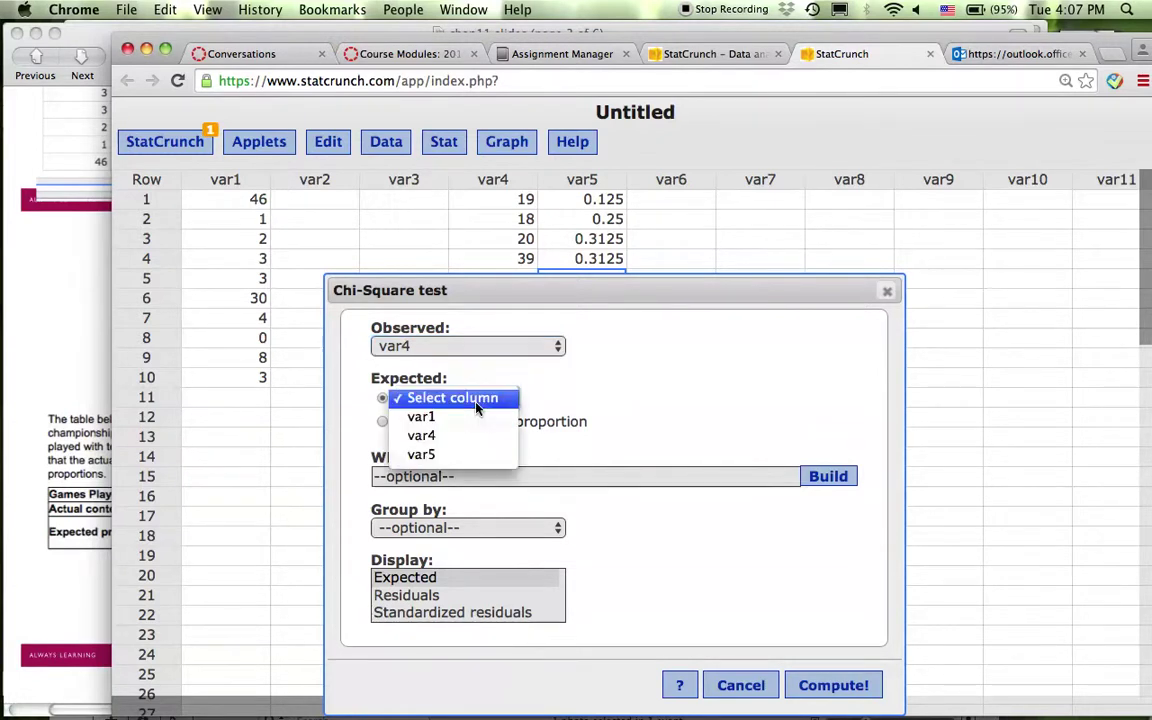
{"action": "left_click", "coordinate": [453, 456]}
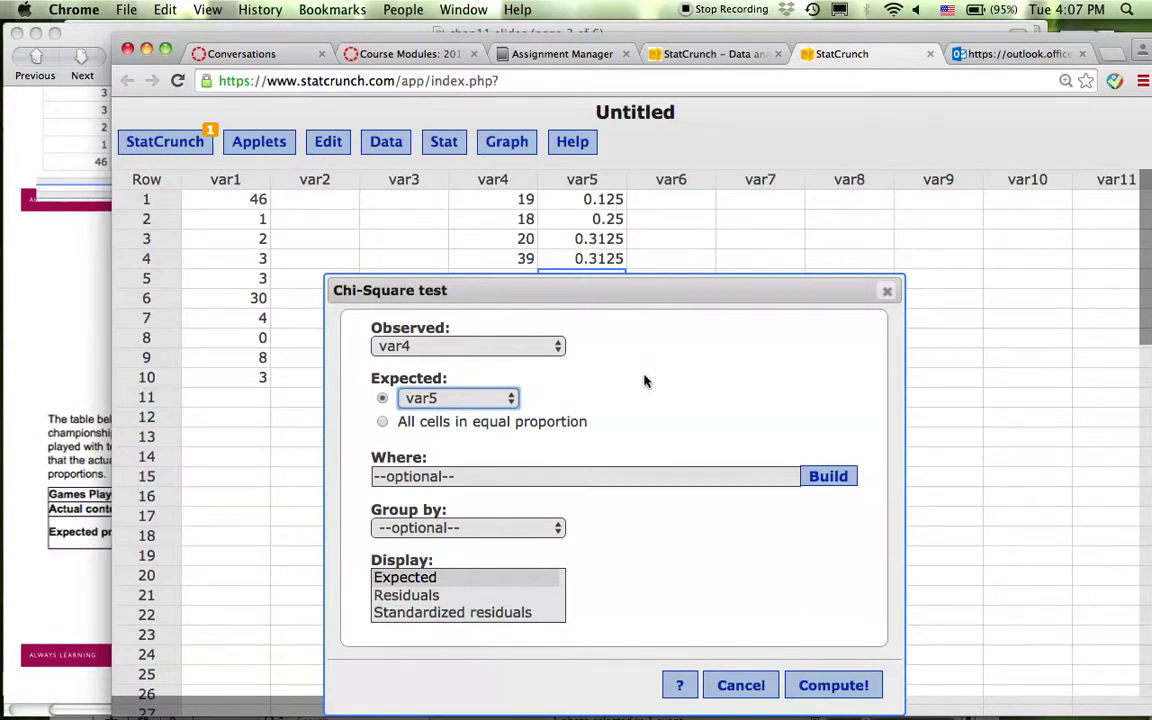
Step: Compute the test, then center and enlarge the results window
{"action": "left_click", "coordinate": [823, 684]}
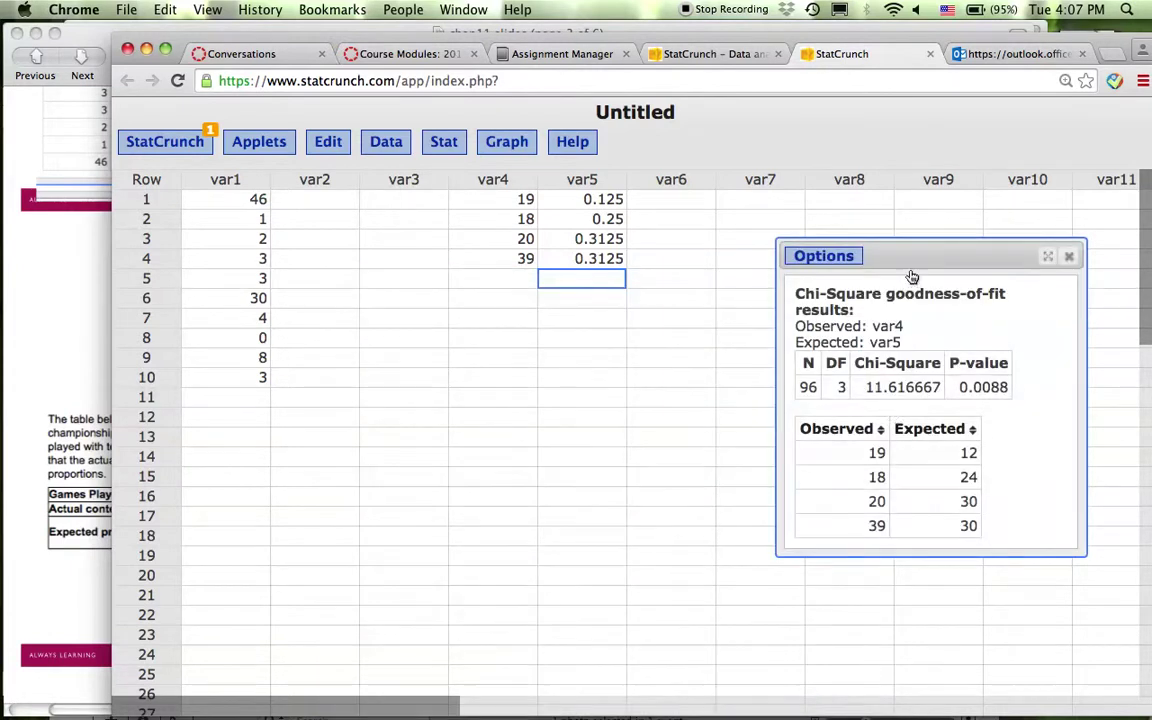
{"action": "left_click_drag", "start_coordinate": [873, 256], "coordinate": [659, 248]}
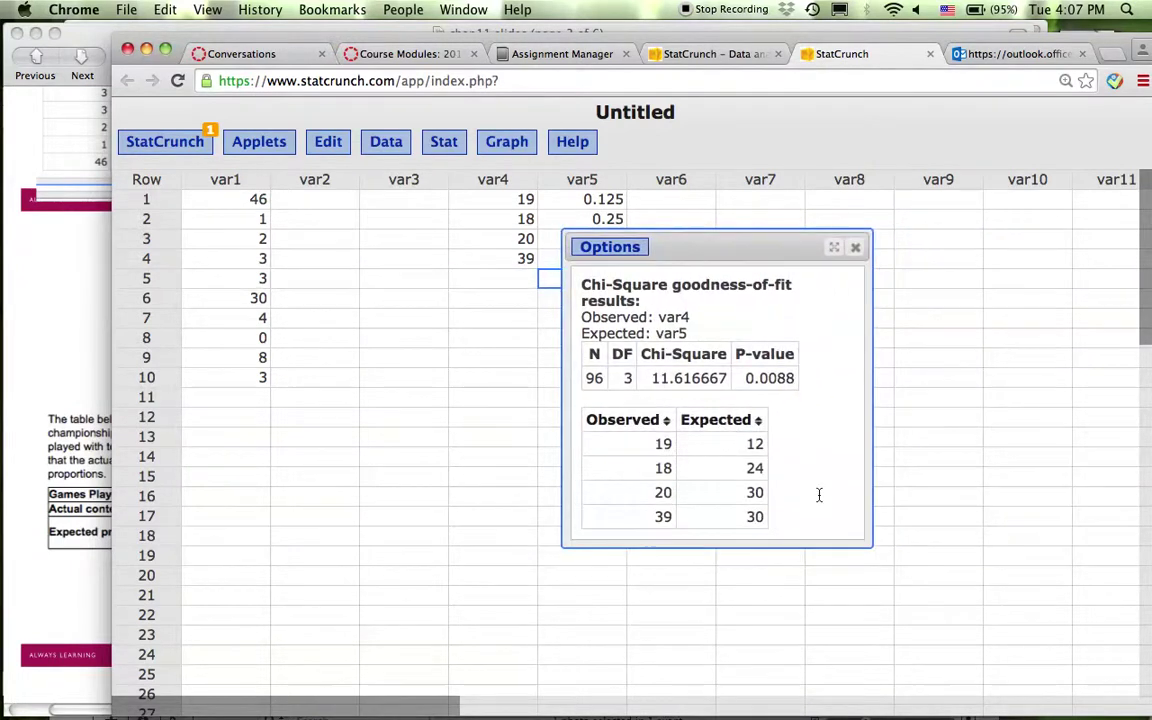
{"action": "left_click_drag", "start_coordinate": [865, 541], "coordinate": [1025, 624]}
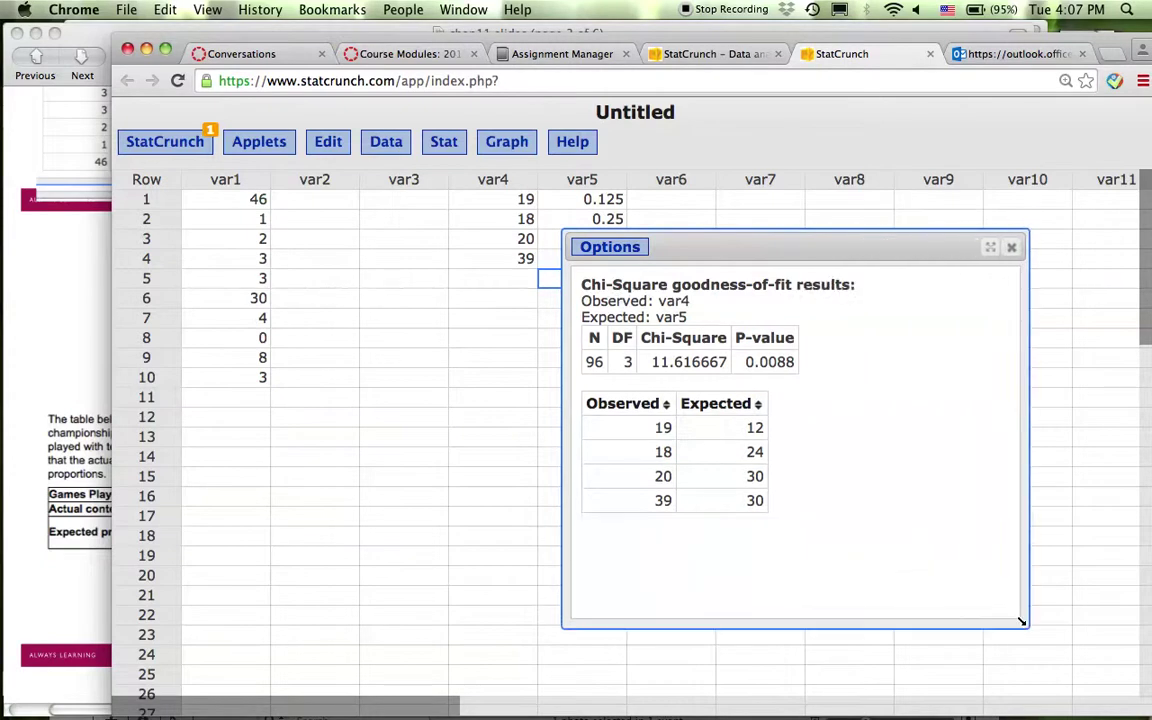
Step: Highlight N 96, DF 3, chi-square 11.616667 and P-value 0.0088 in the results
{"action": "double_click", "coordinate": [594, 364]}
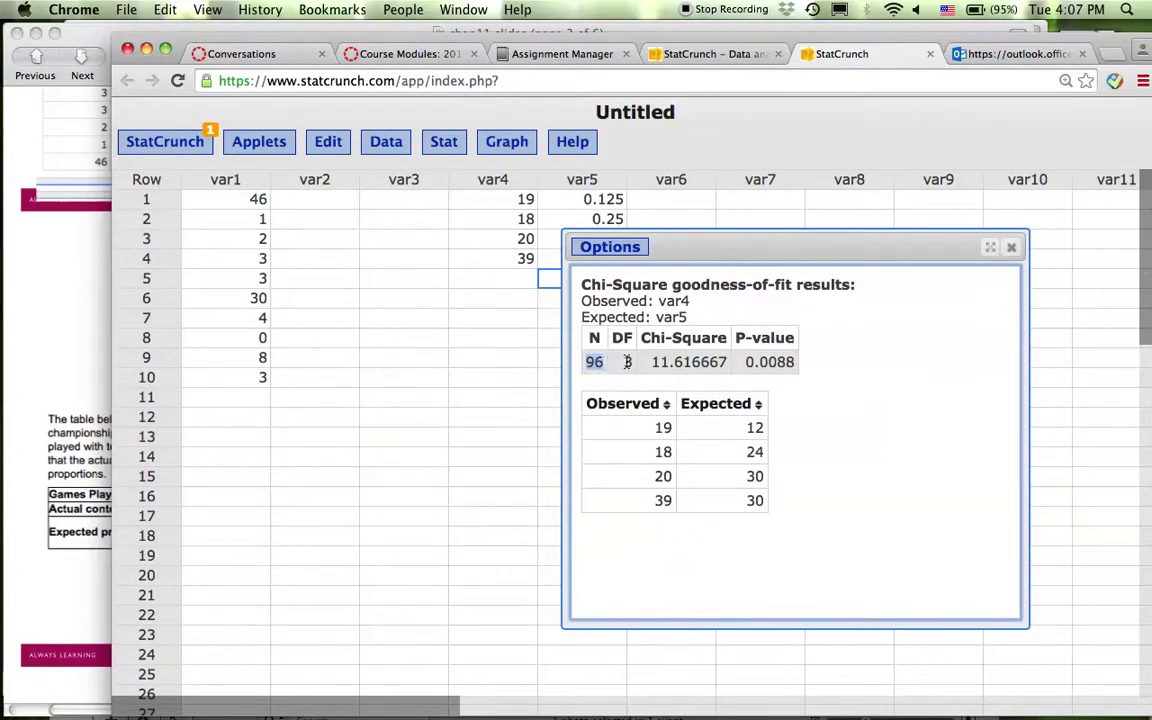
{"action": "double_click", "coordinate": [627, 362]}
{"action": "left_click_drag", "start_coordinate": [654, 362], "coordinate": [734, 362]}
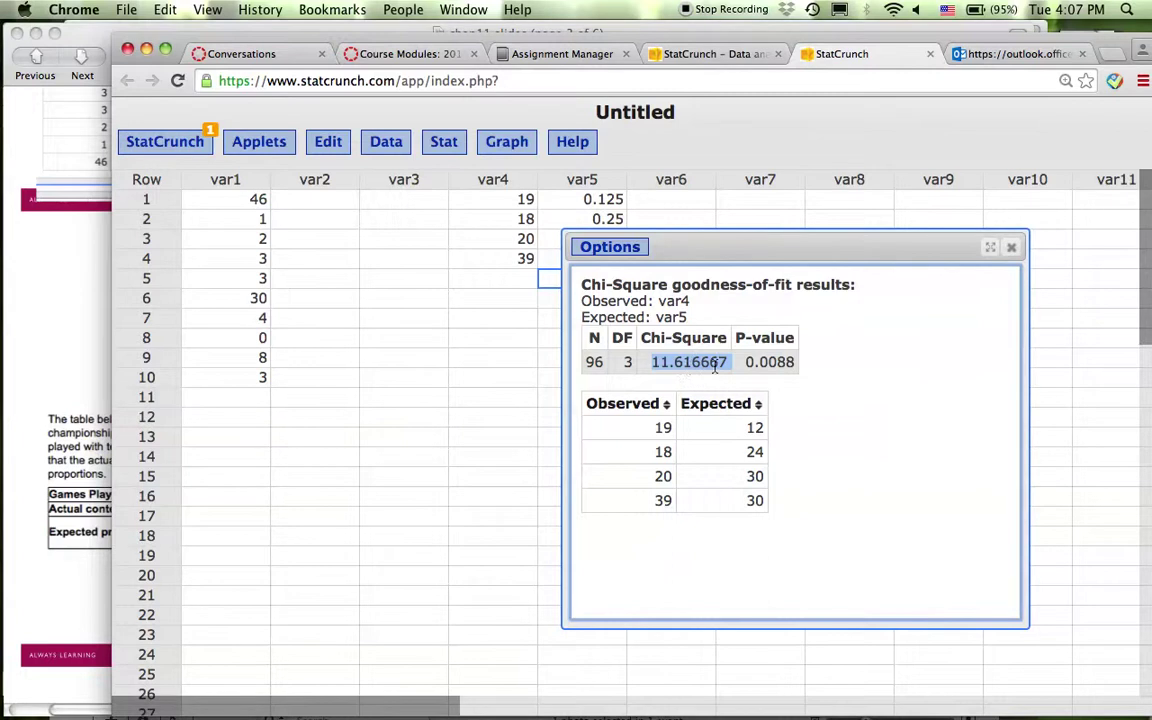
{"action": "left_click_drag", "start_coordinate": [744, 362], "coordinate": [794, 362]}
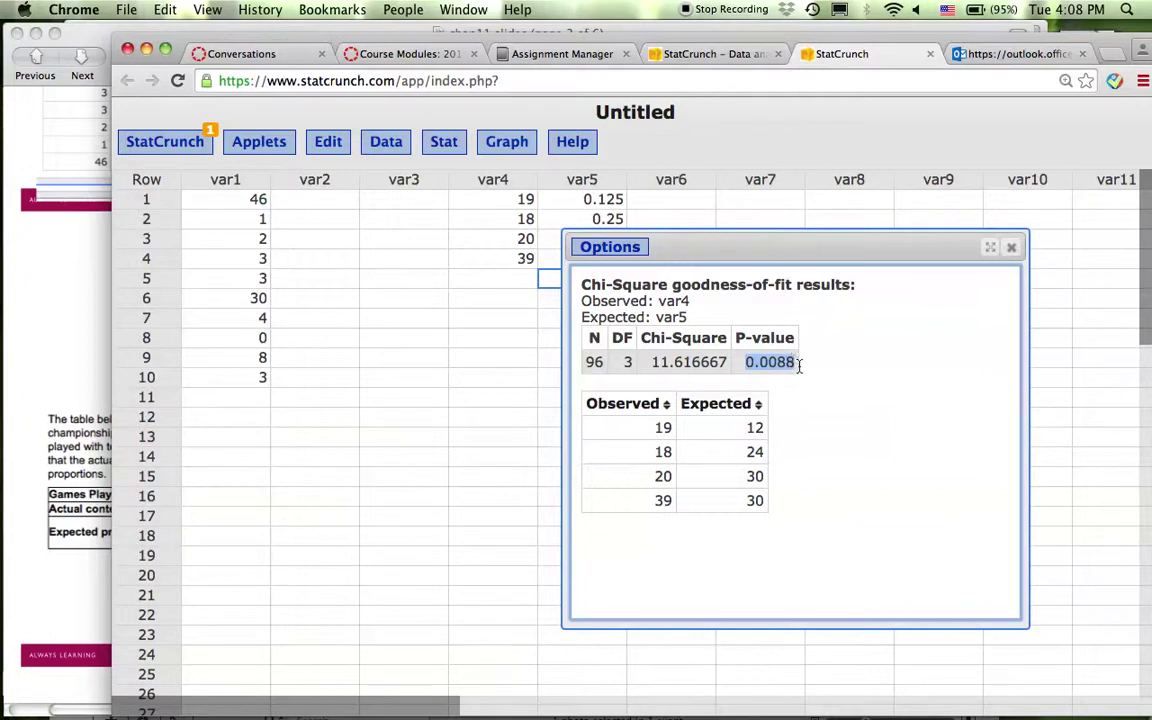
{"action": "left_click", "coordinate": [800, 367]}
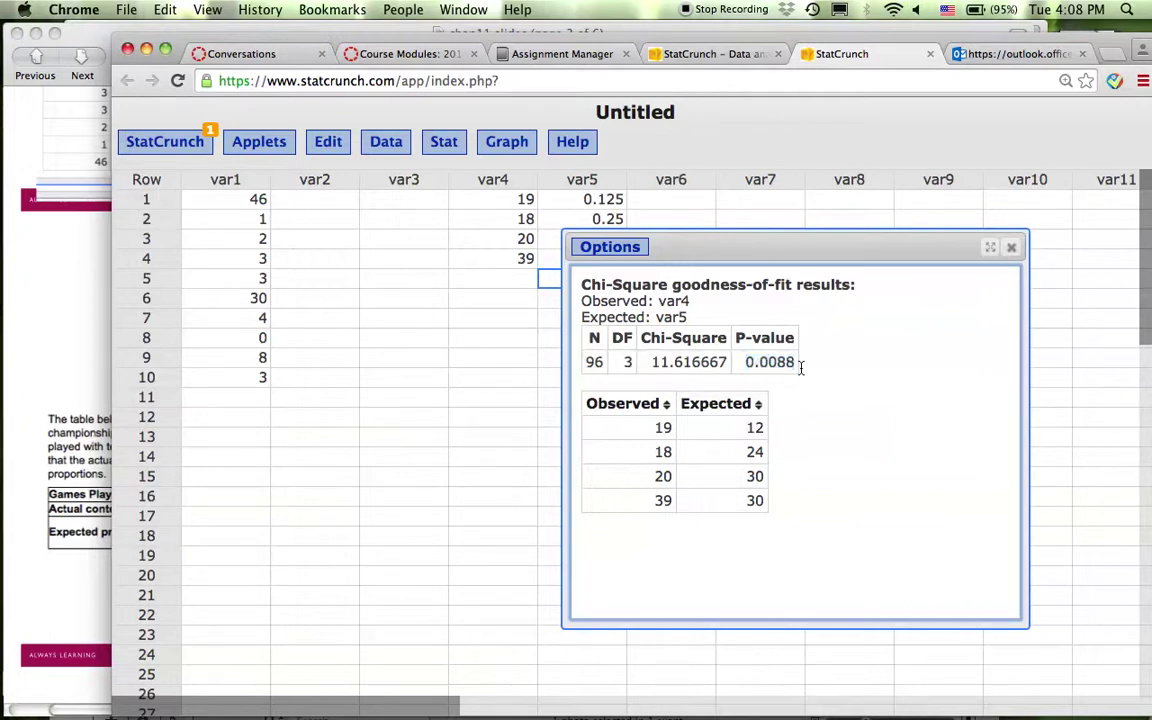